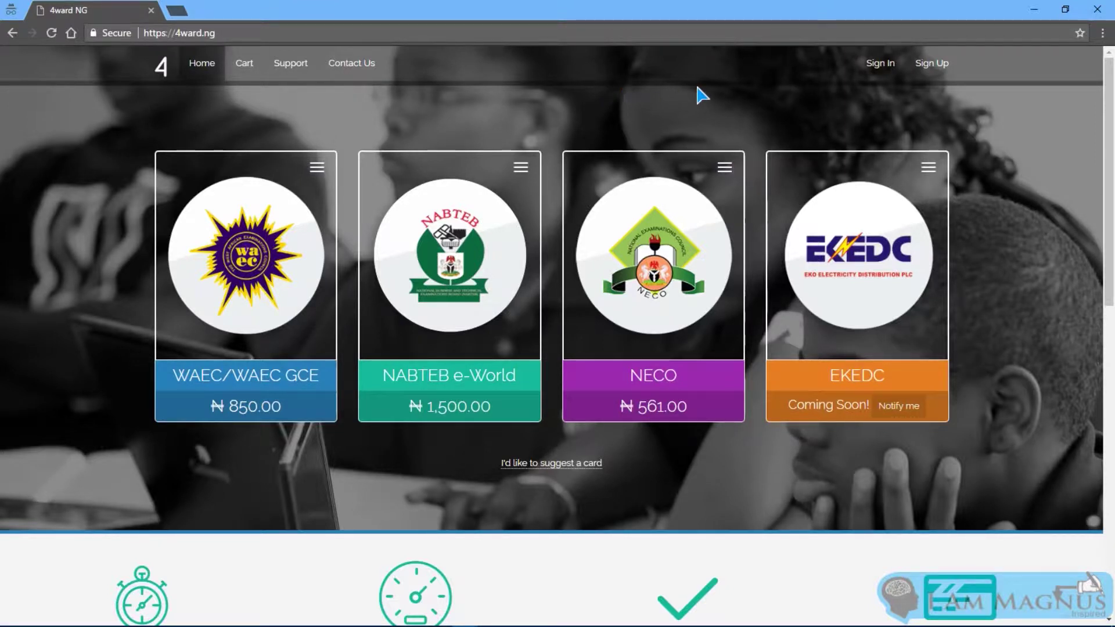
# Sign in to 4ward NG with the Facebook account from the authentication page
pyautogui.click(882, 63)
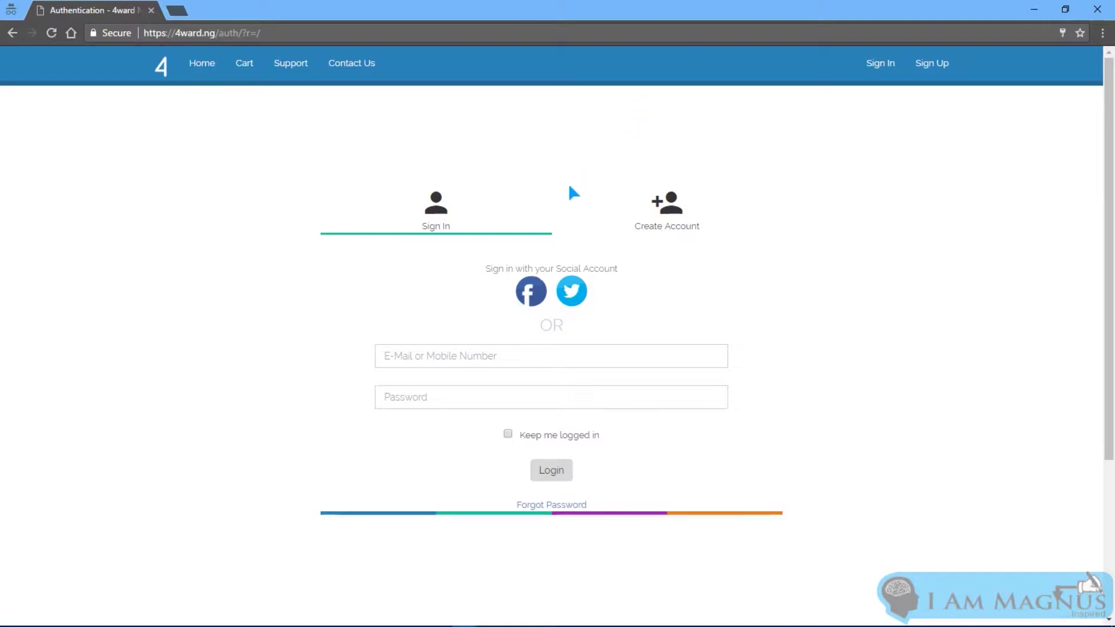
pyautogui.click(533, 290)
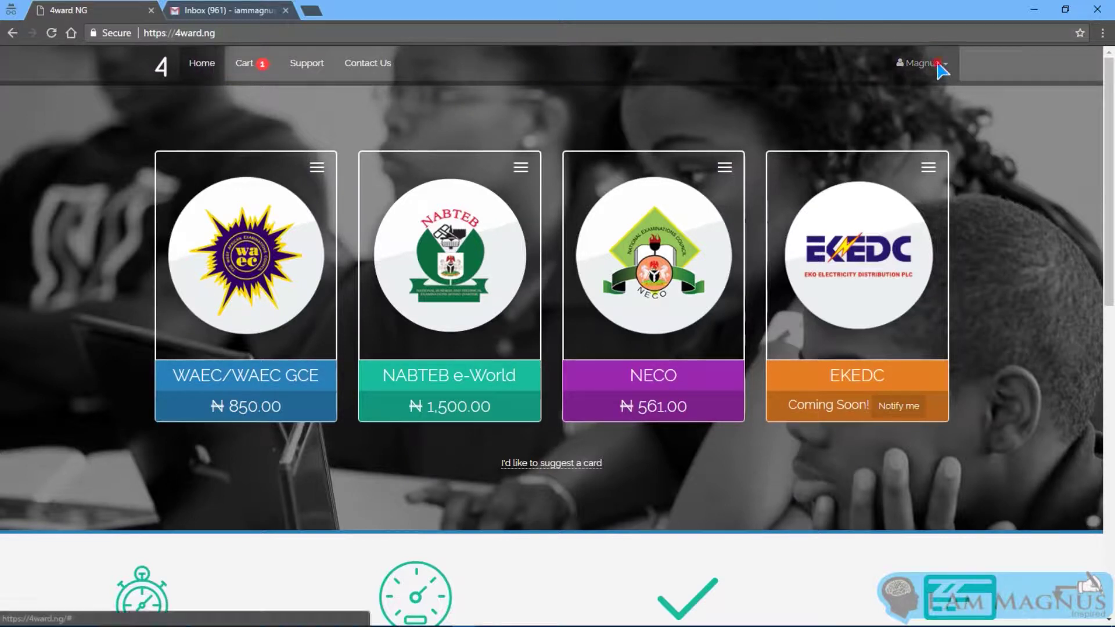
pyautogui.click(939, 67)
pyautogui.click(879, 96)
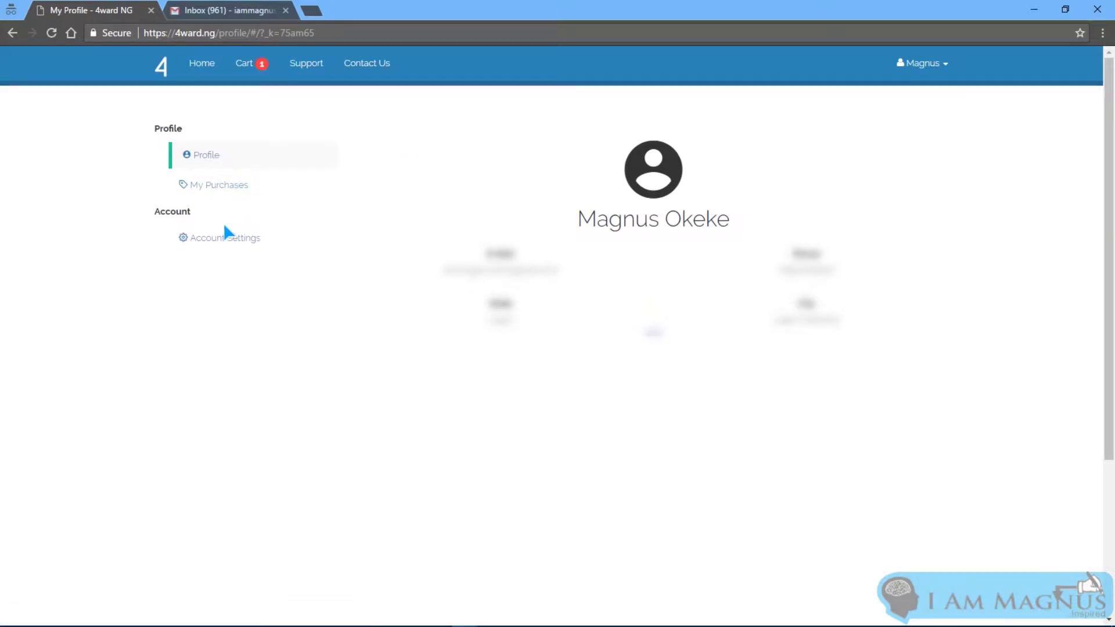
pyautogui.click(230, 238)
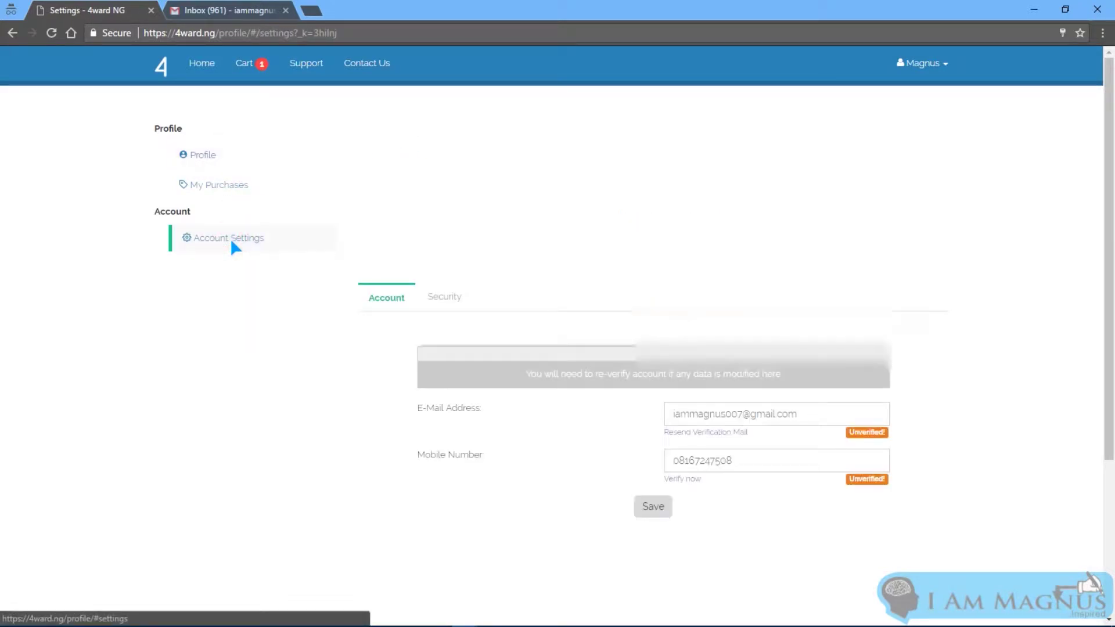
pyautogui.moveTo(1109, 165)
pyautogui.mouseDown()
pyautogui.moveTo(1109, 221)
pyautogui.moveTo(1108, 192)
pyautogui.mouseUp()
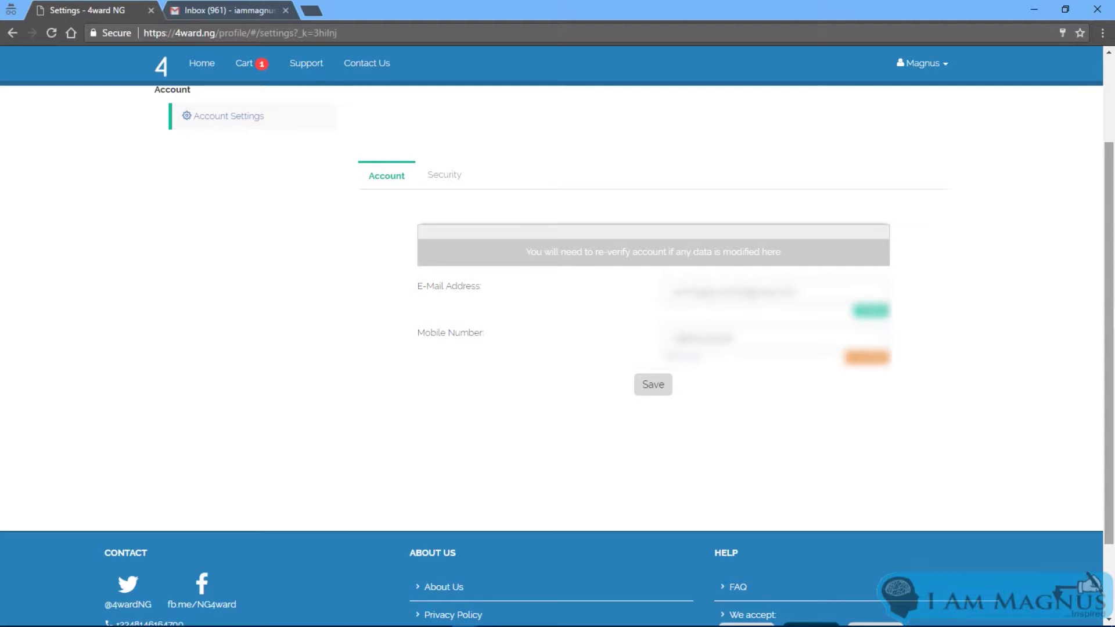
pyautogui.scroll(-1, 558, 348)
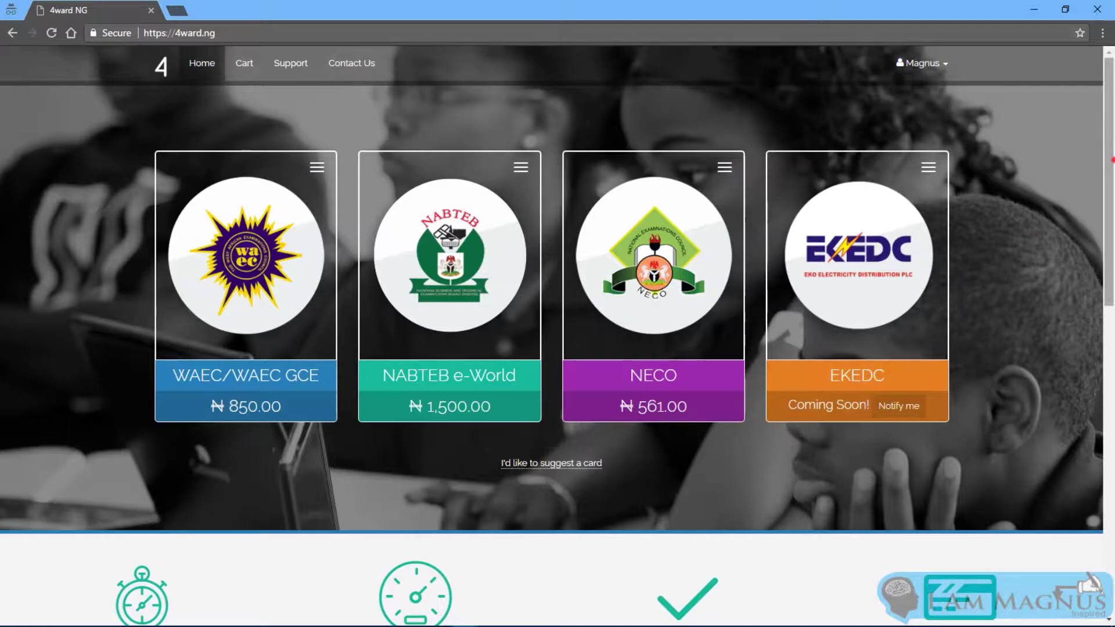
pyautogui.scroll(-1, 1104, 159)
pyautogui.moveTo(1106, 159); pyautogui.dragTo(1106, 301)
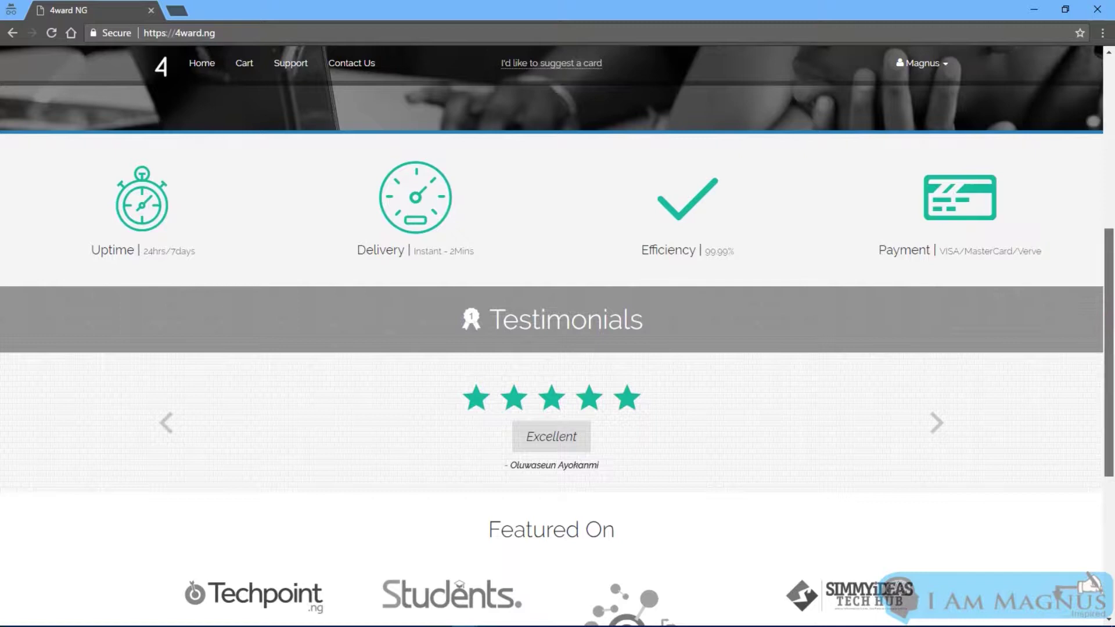
pyautogui.scroll(-1, 1107, 301)
pyautogui.scroll(7, 727, 123)
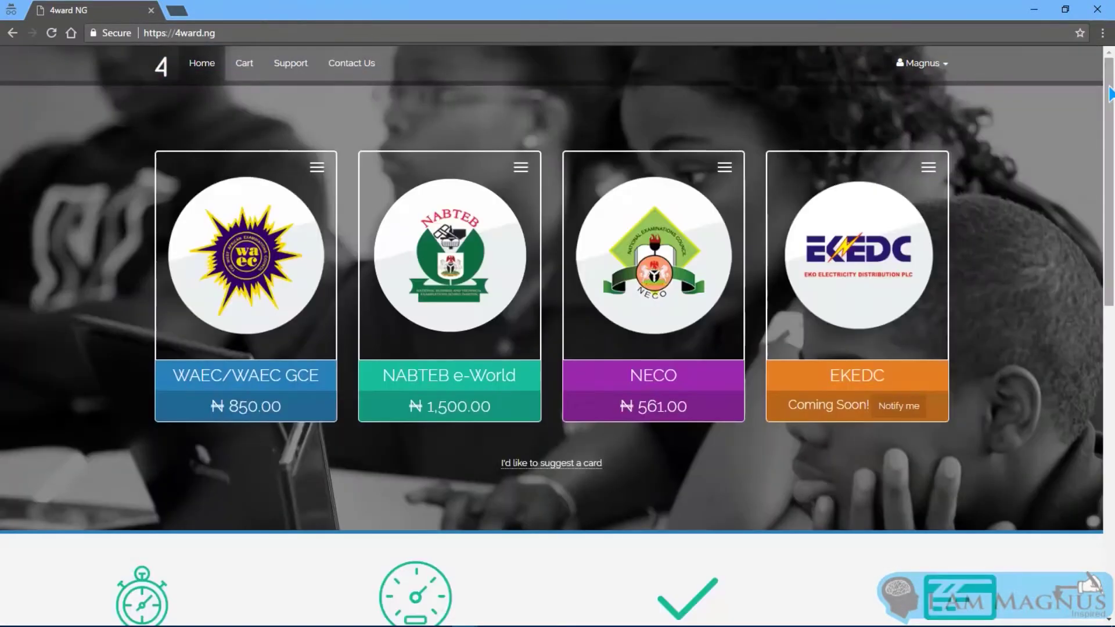
# Start buying the WAEC/WAEC GCE scratch card from its home-page card menu
pyautogui.click(243, 303)
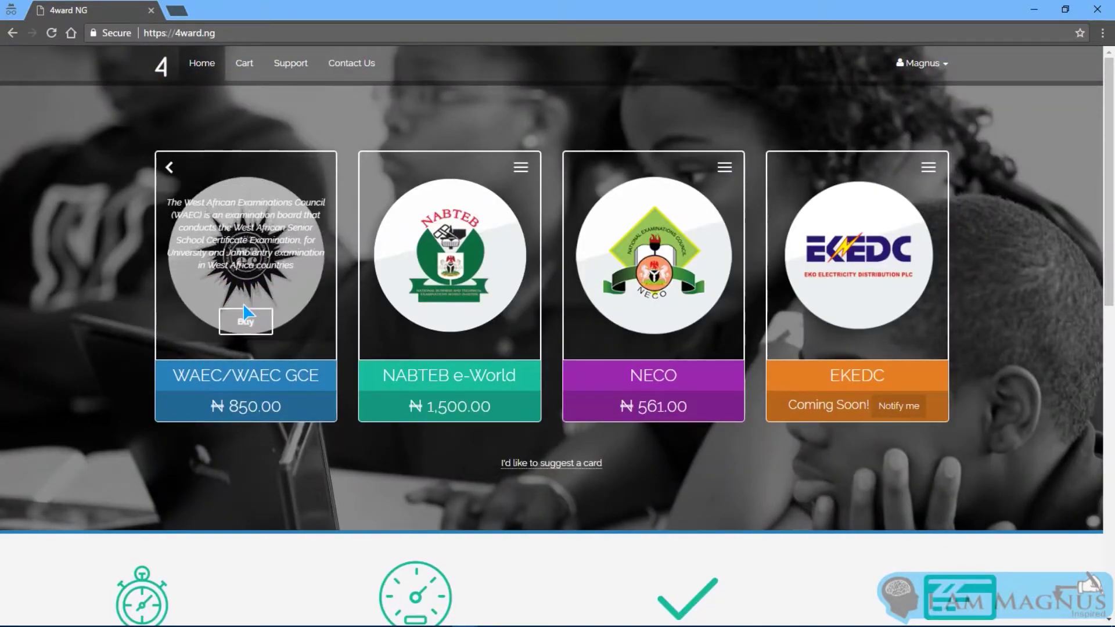
pyautogui.click(243, 336)
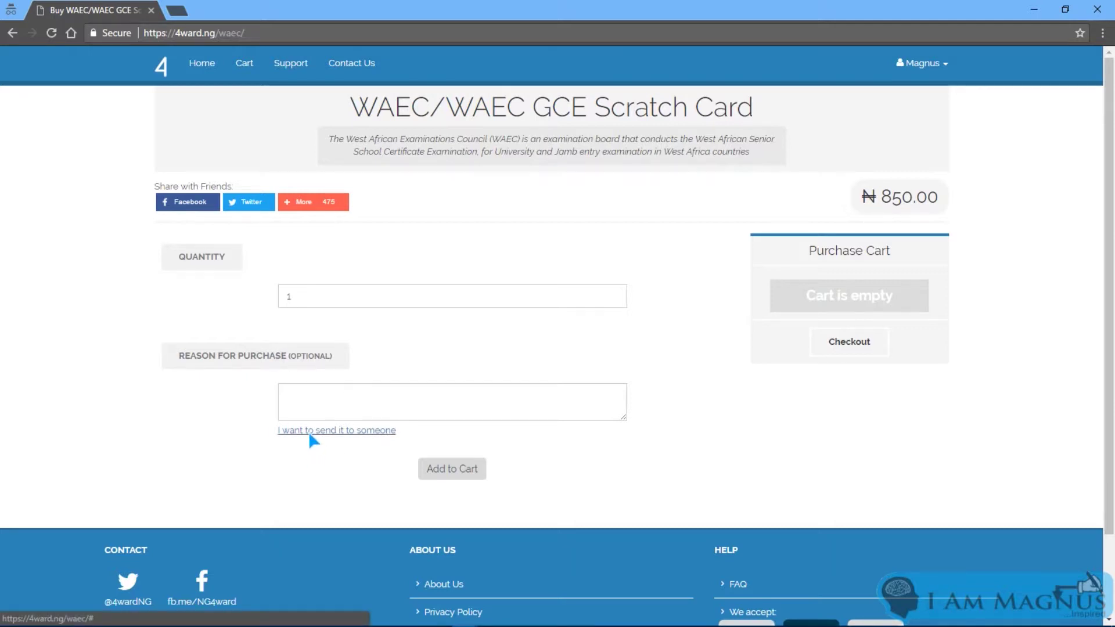
# Add one WAEC scratch card to the cart without a receiver and proceed to checkout at ₦850.00
pyautogui.click(341, 430)
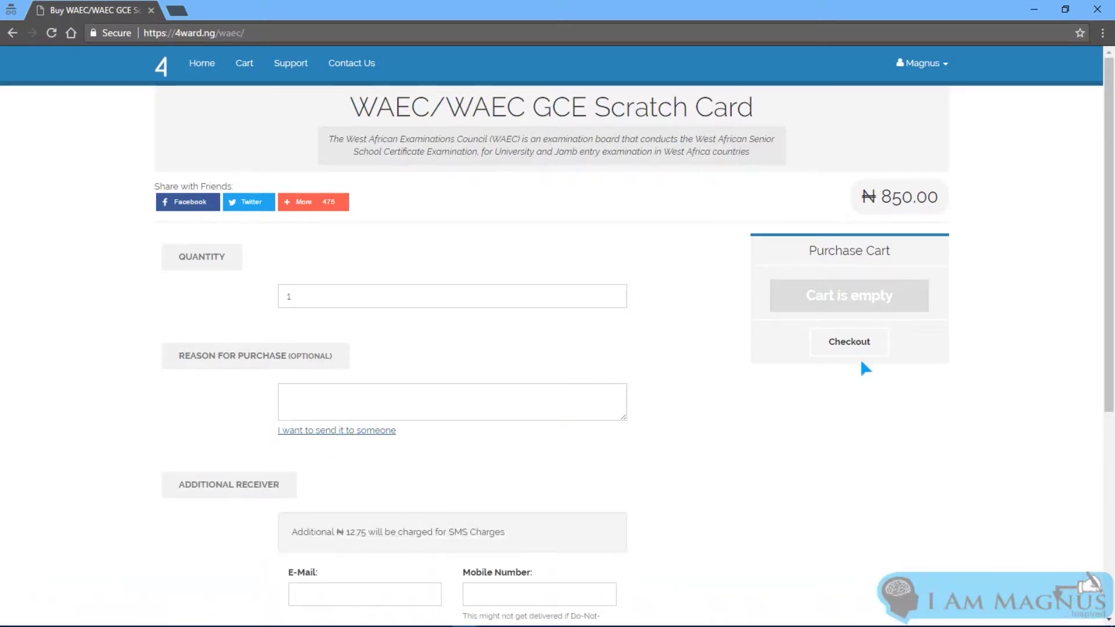
pyautogui.moveTo(1107, 227); pyautogui.dragTo(1107, 313)
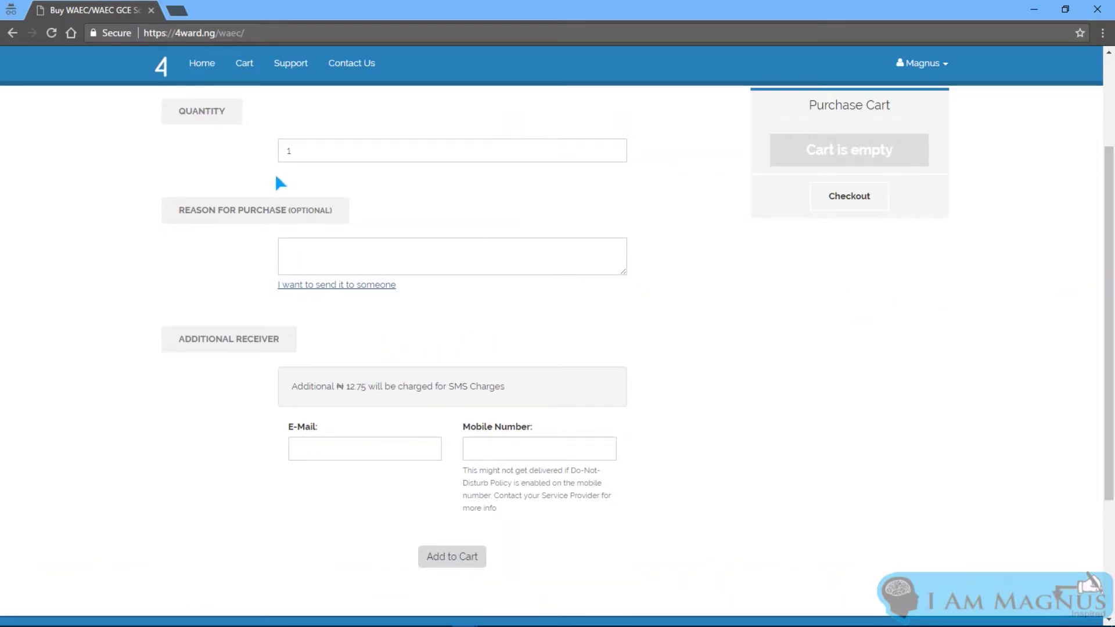
pyautogui.click(327, 288)
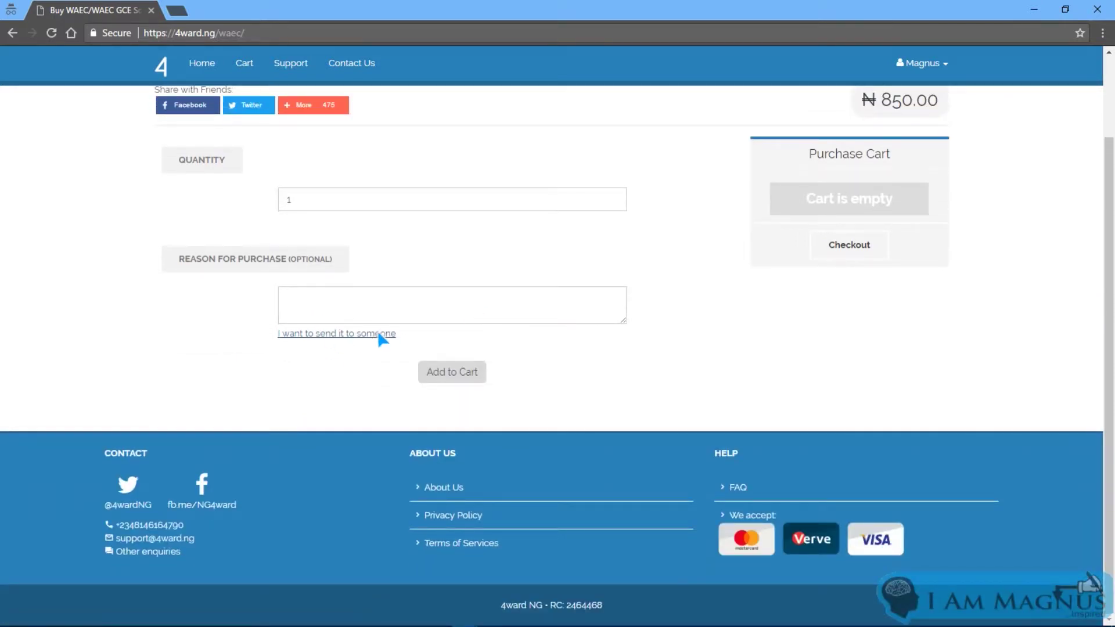
pyautogui.click(466, 368)
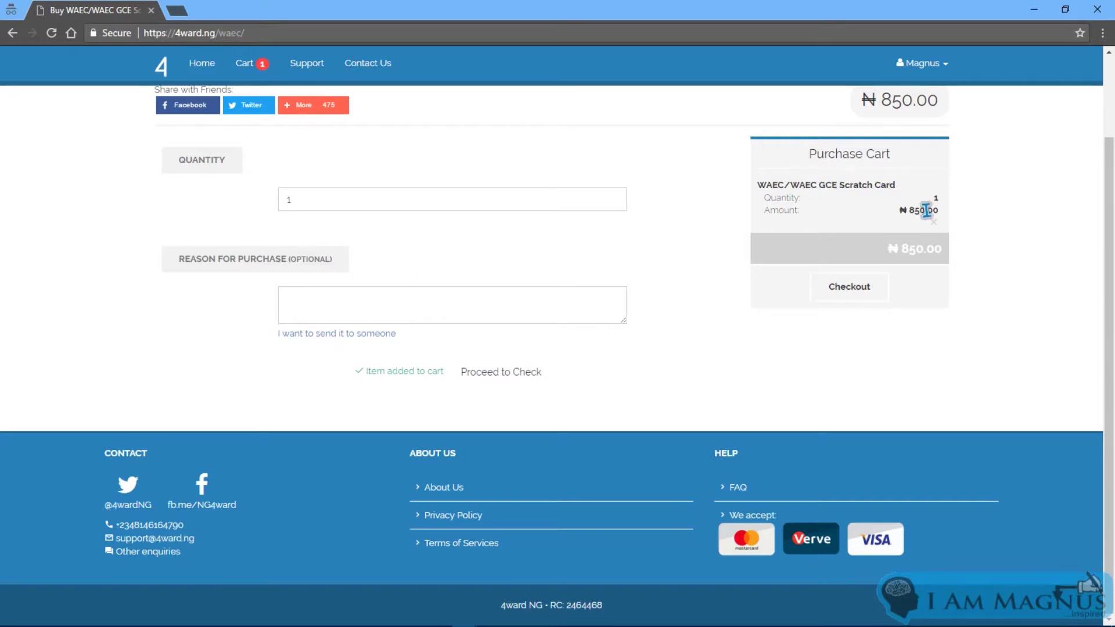
pyautogui.click(849, 288)
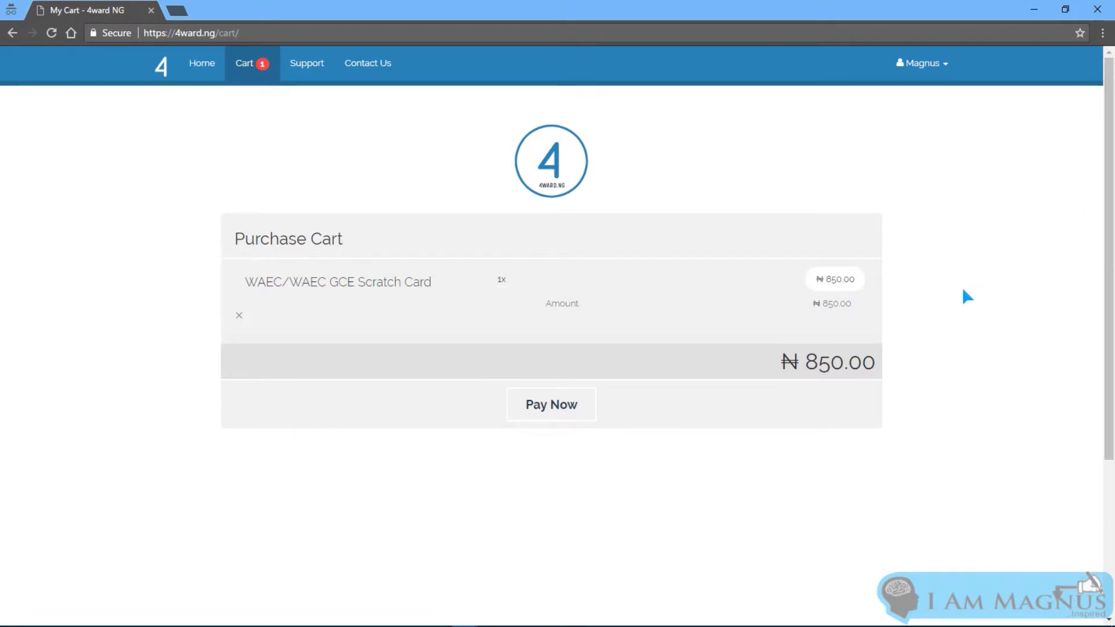
# Start paying for the NGN 850 cart, bringing up the Paystack window
pyautogui.click(568, 409)
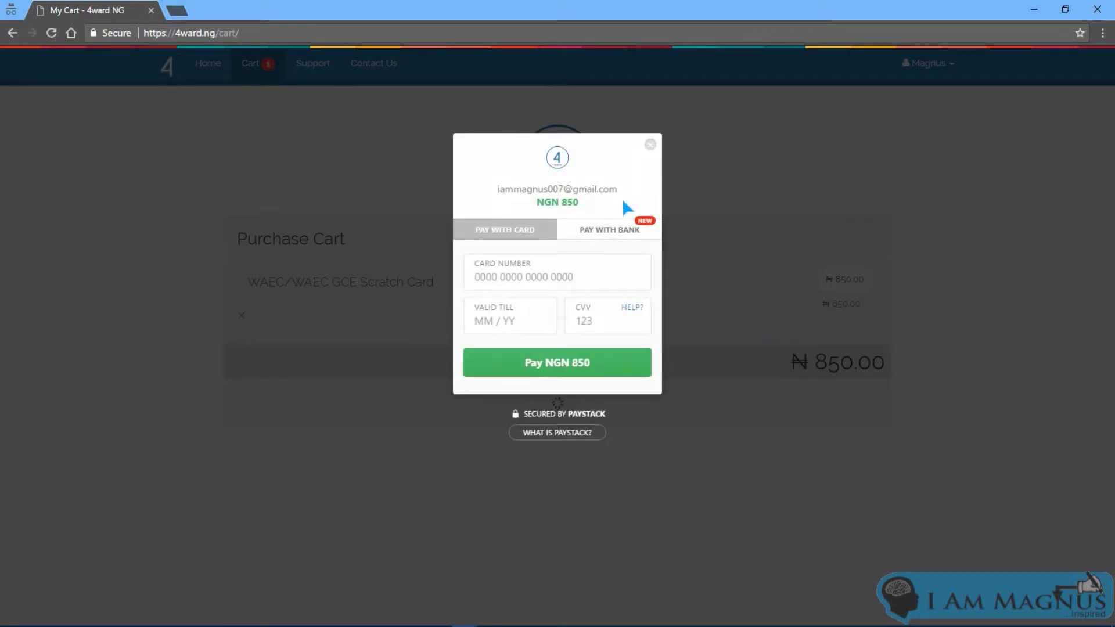
# Enter the card number, expiry and CVV under Pay With Card, correcting a mistyped code
pyautogui.click(620, 228)
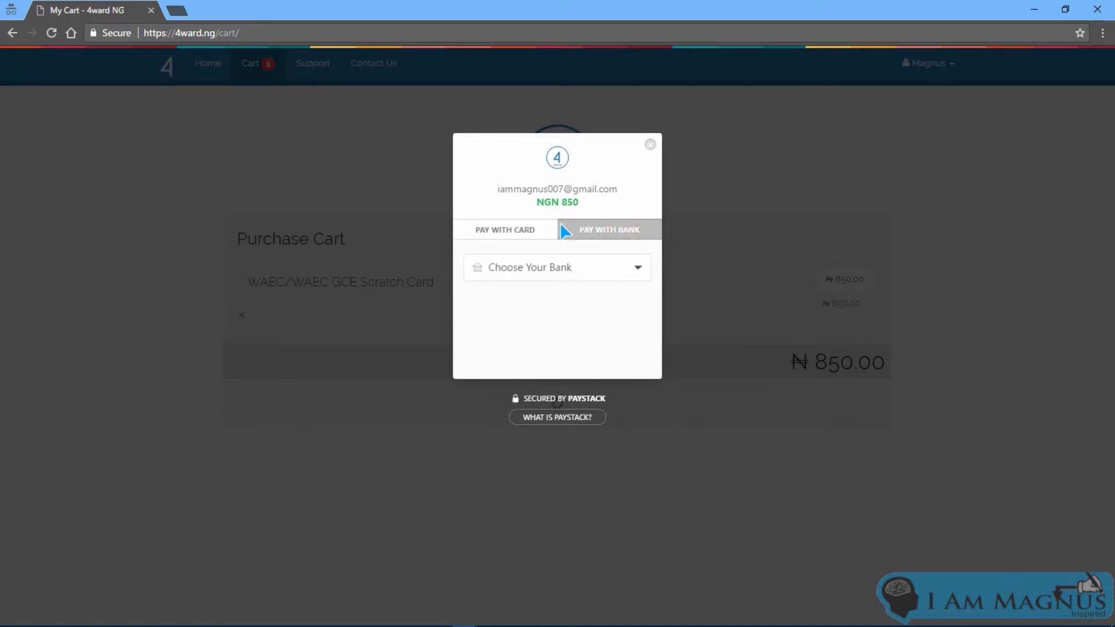
pyautogui.click(532, 228)
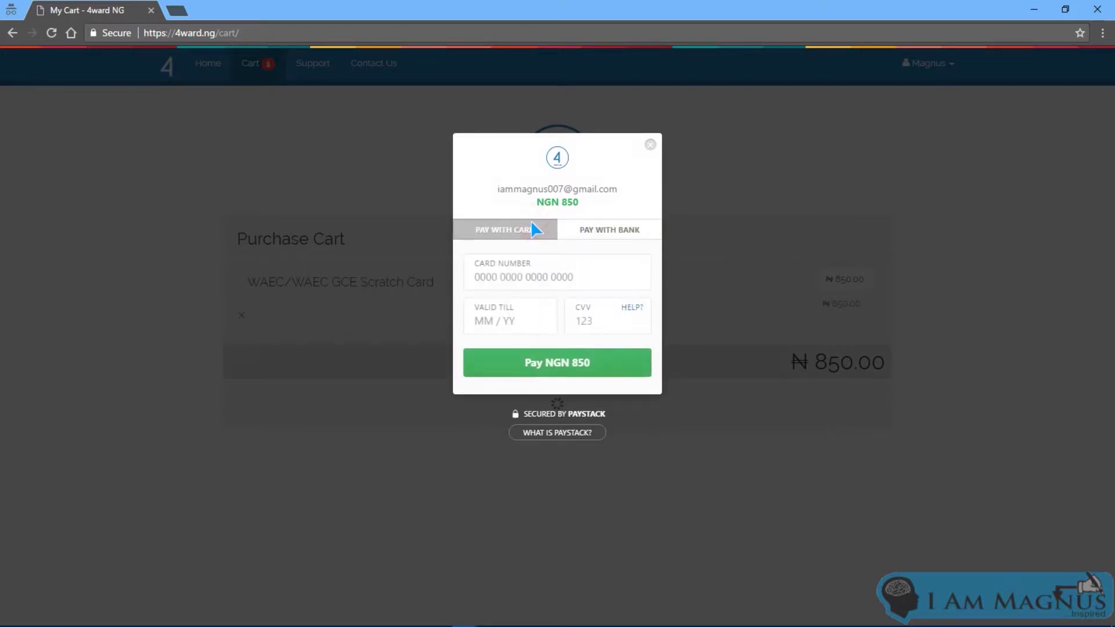
pyautogui.click(554, 271)
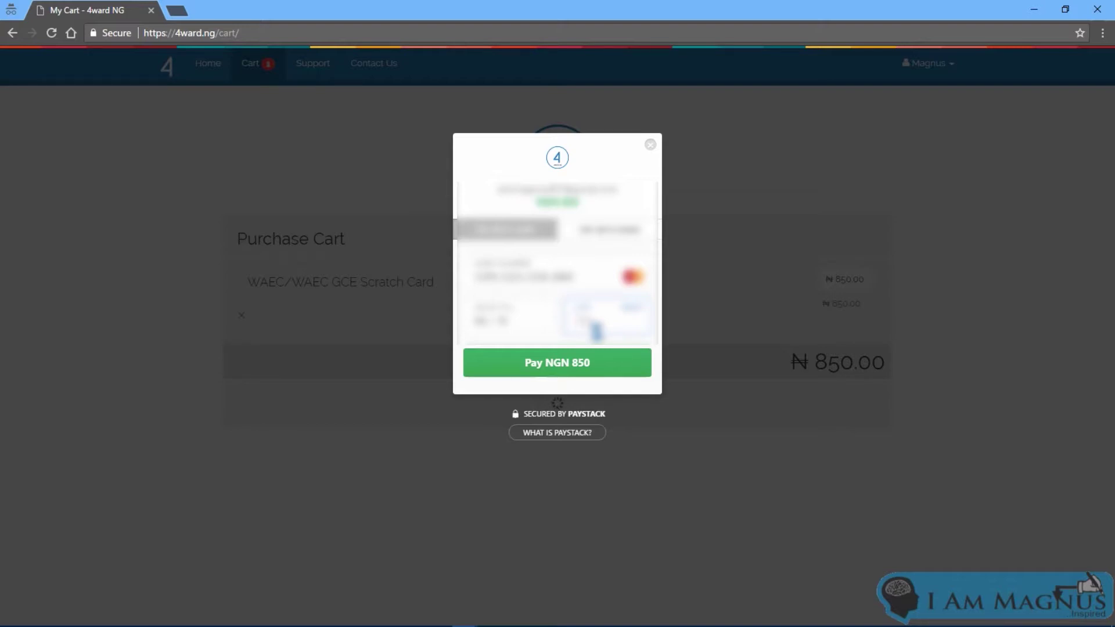
pyautogui.press('BackSpace')
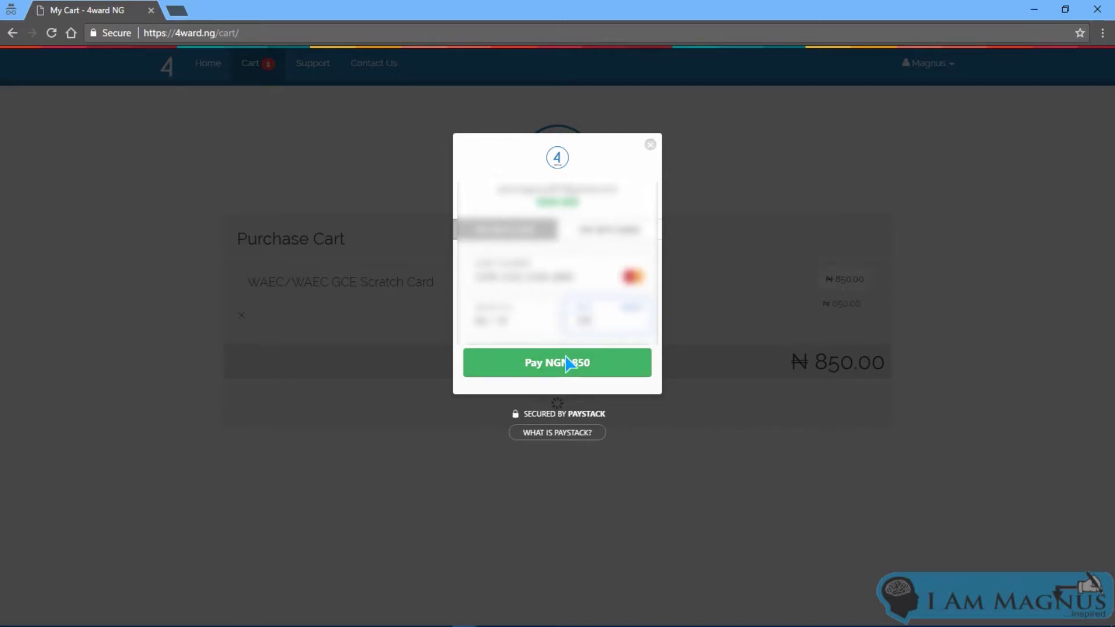
# Submit the NGN 850 card payment and enter the four-digit card PIN
pyautogui.click(534, 362)
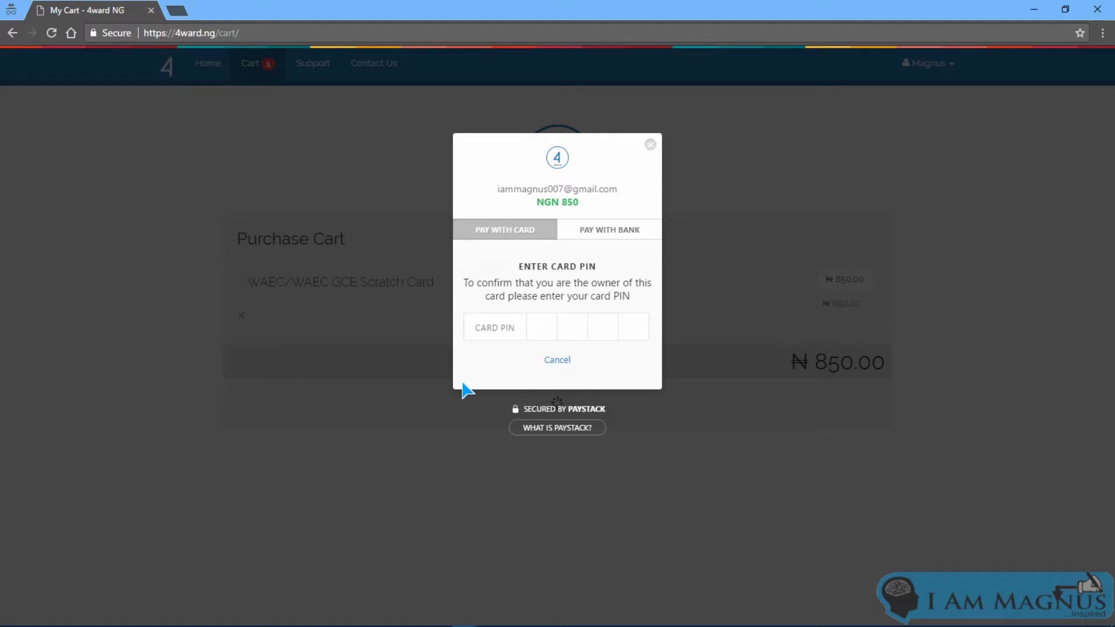
pyautogui.click(535, 324)
pyautogui.click(541, 323)
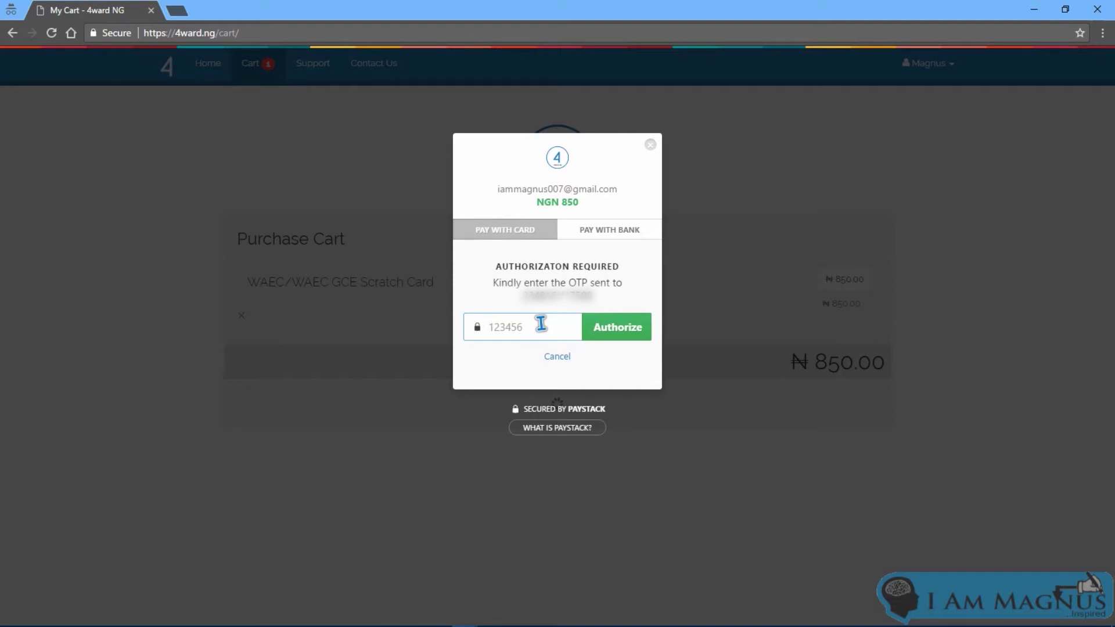
# Authorize the ₦850 payment with the OTP, landing on My Purchases
pyautogui.click(610, 326)
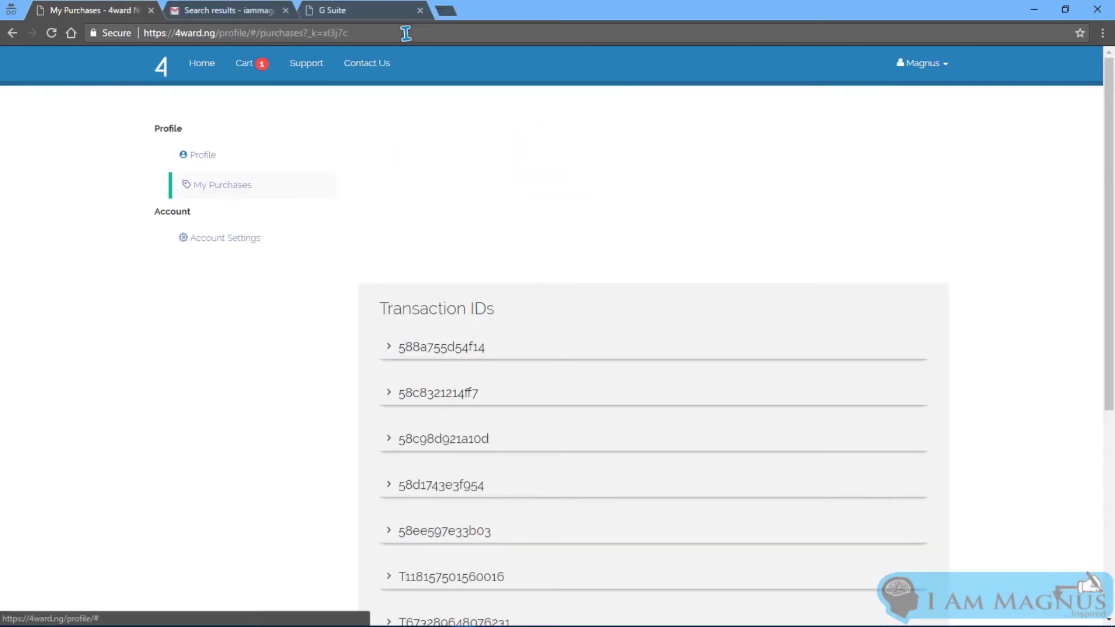
# Return to the home page via the top navigation bar
pyautogui.click(194, 75)
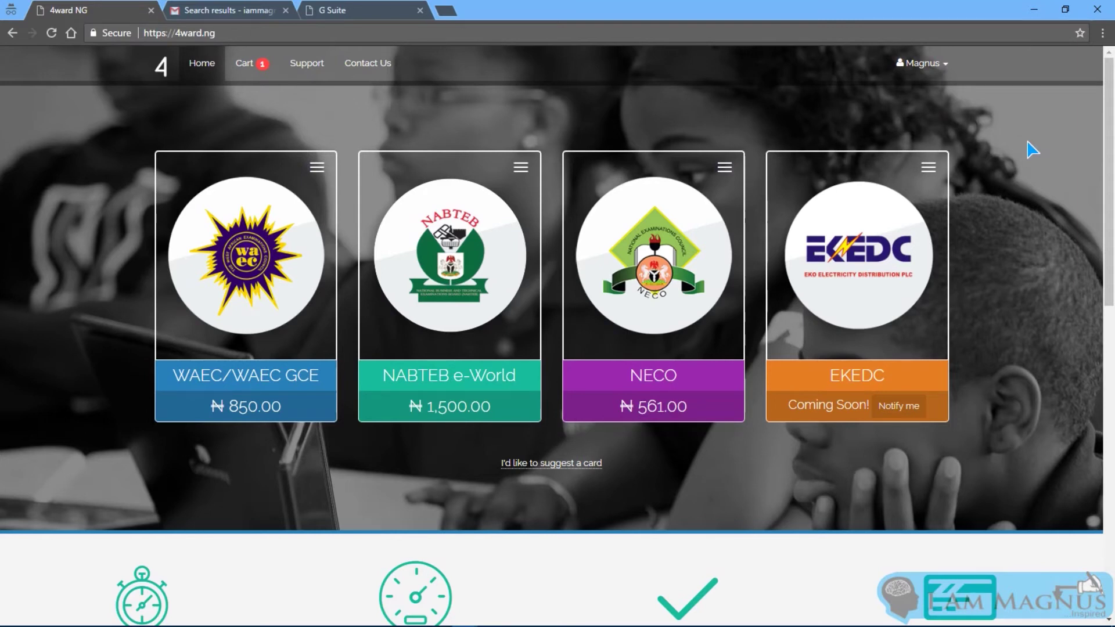
pyautogui.click(937, 65)
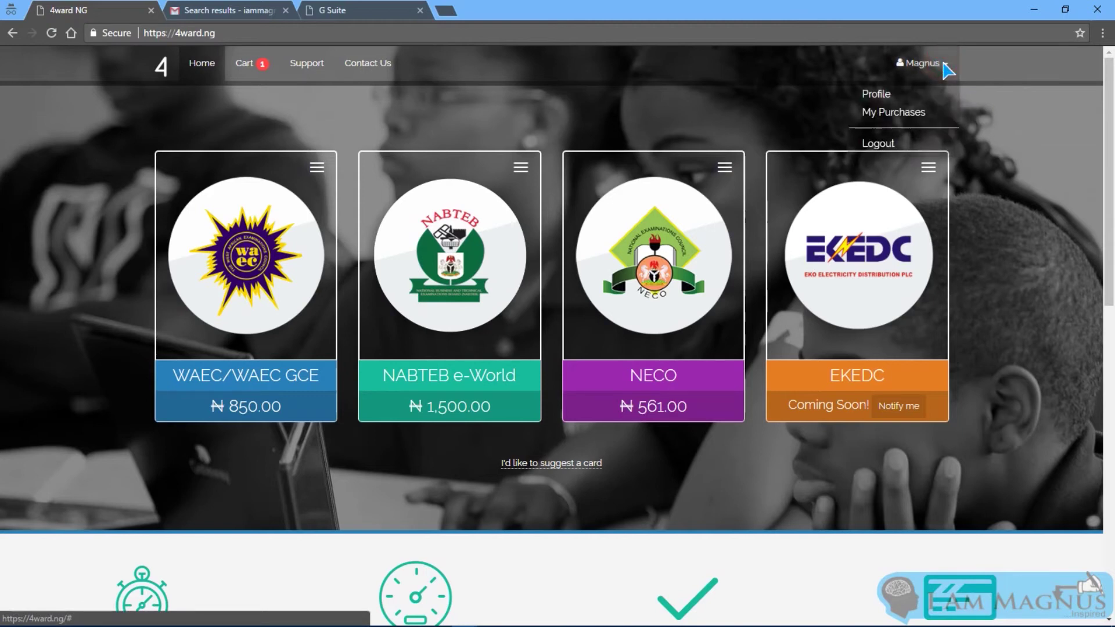
pyautogui.click(879, 114)
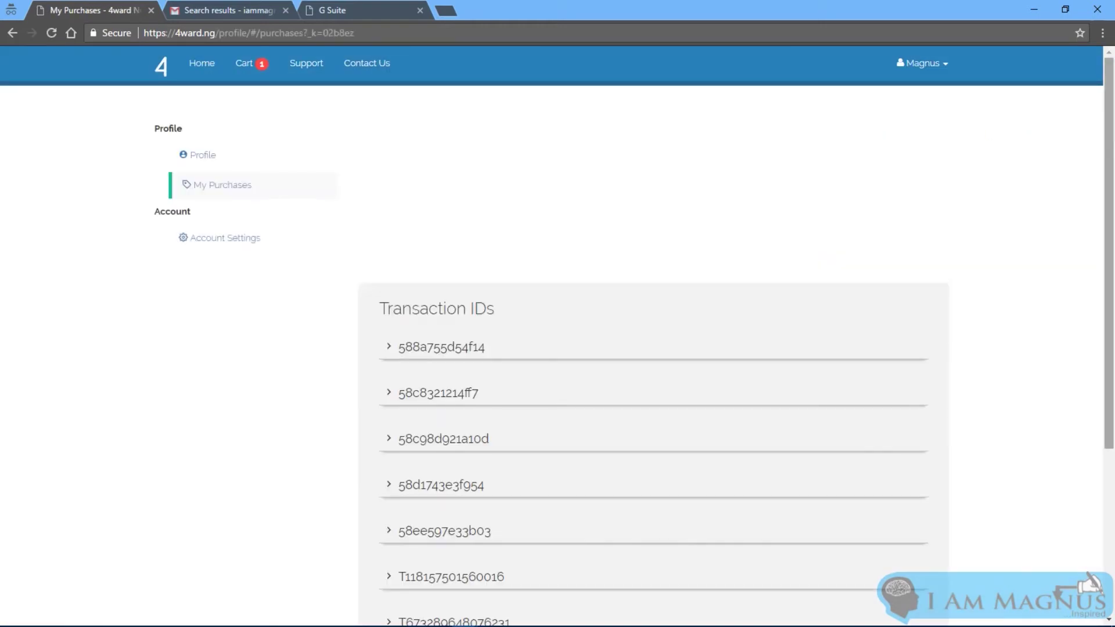
pyautogui.scroll(-2, 1044, 140)
pyautogui.scroll(-2, 1043, 139)
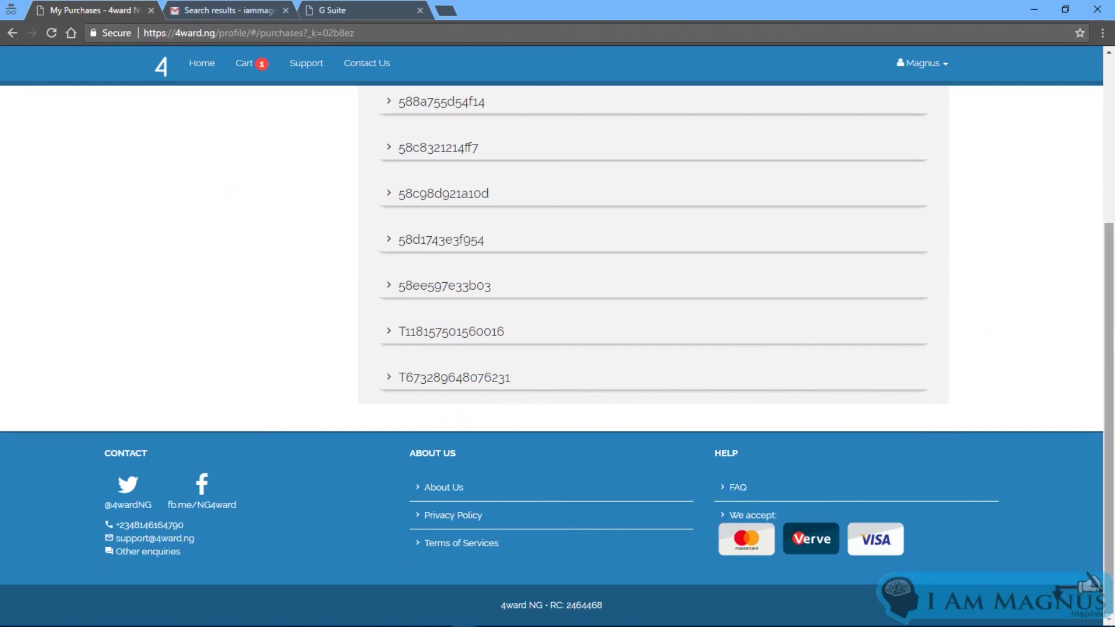
pyautogui.scroll(3, 653, 349)
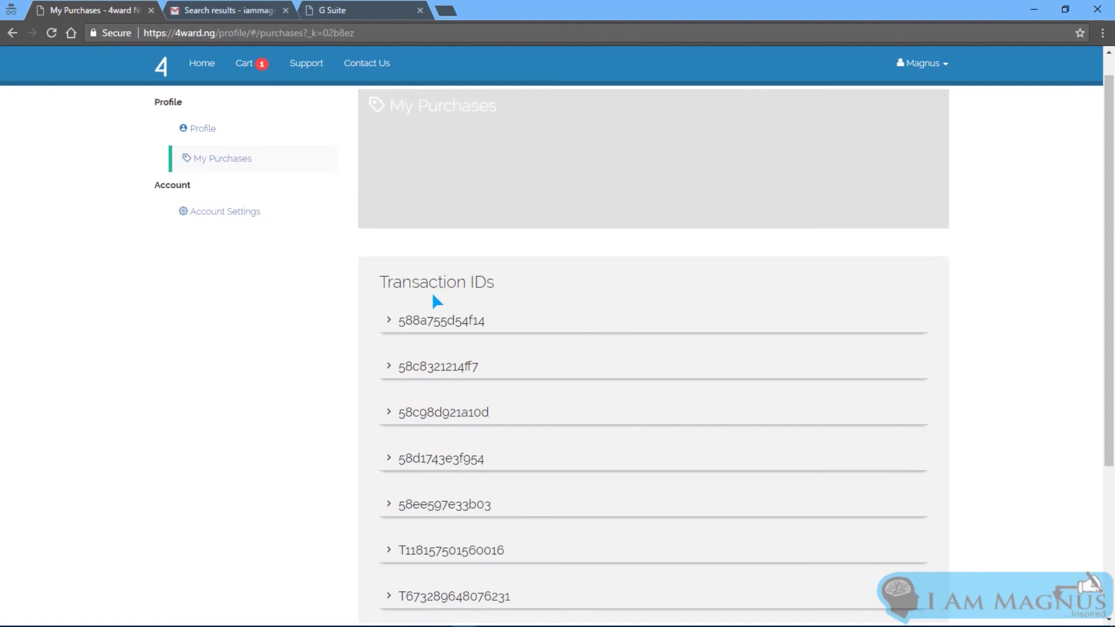
pyautogui.moveTo(1109, 296); pyautogui.dragTo(1109, 444)
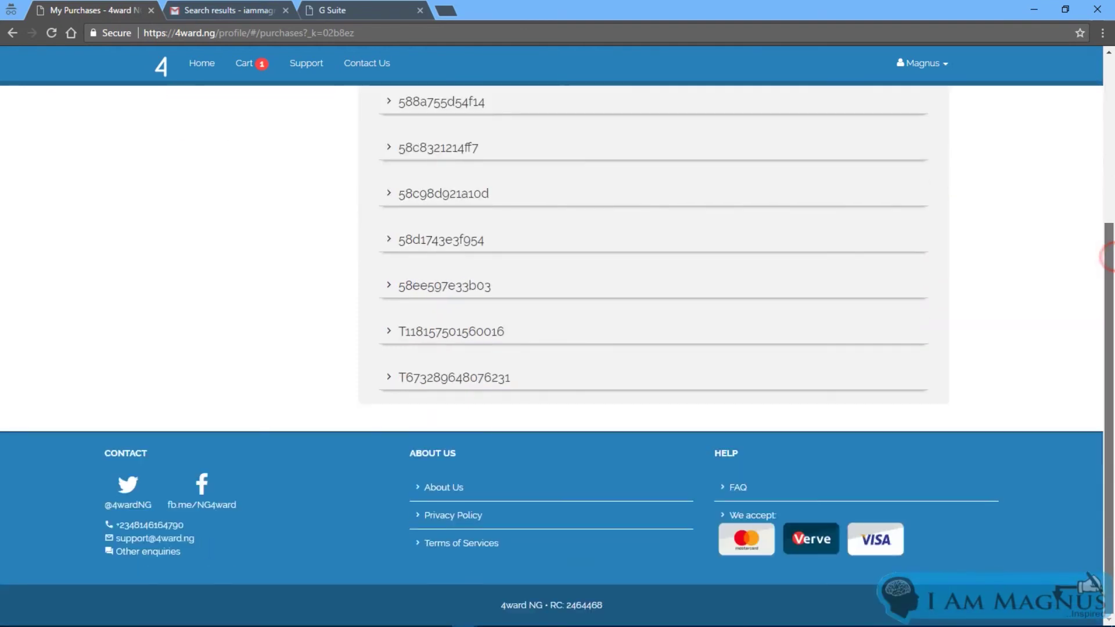
pyautogui.click(387, 373)
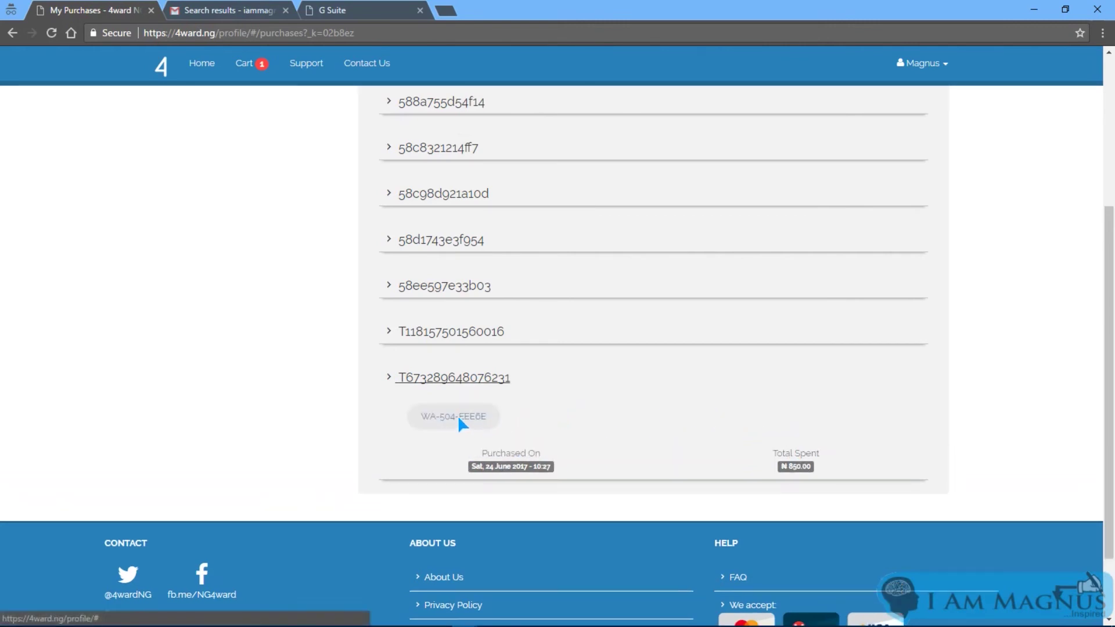
pyautogui.click(457, 415)
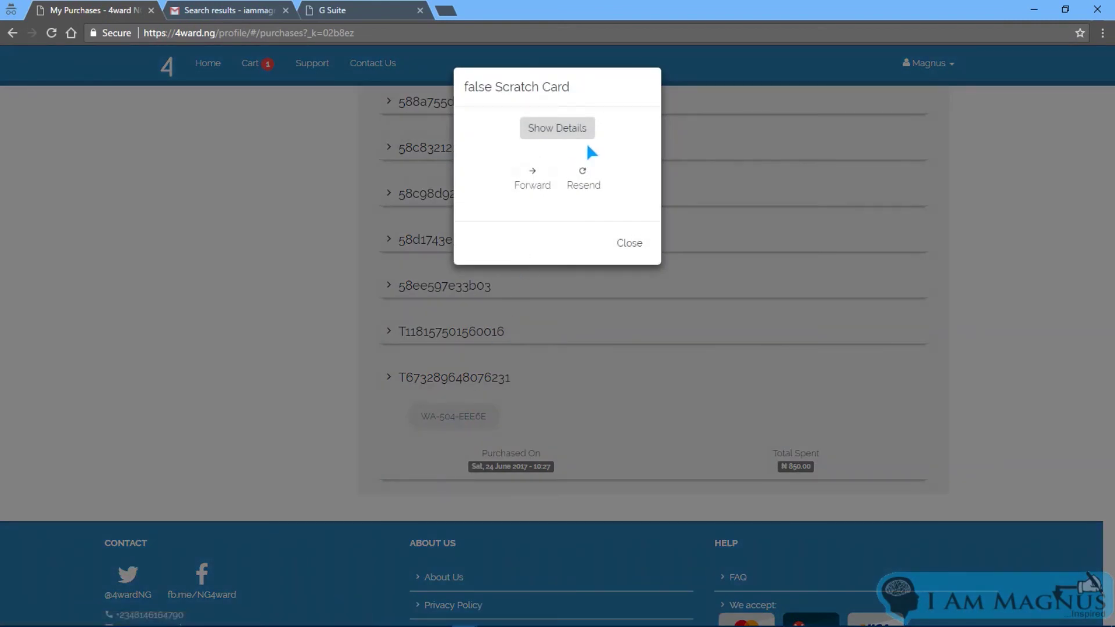
pyautogui.click(581, 137)
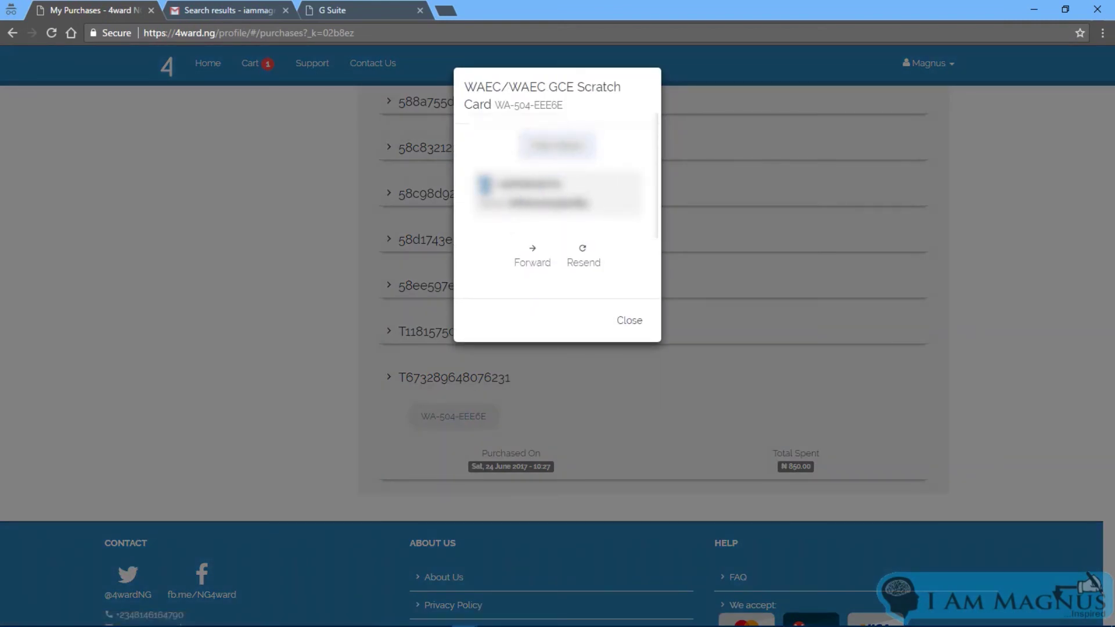
pyautogui.moveTo(473, 183); pyautogui.dragTo(607, 213)
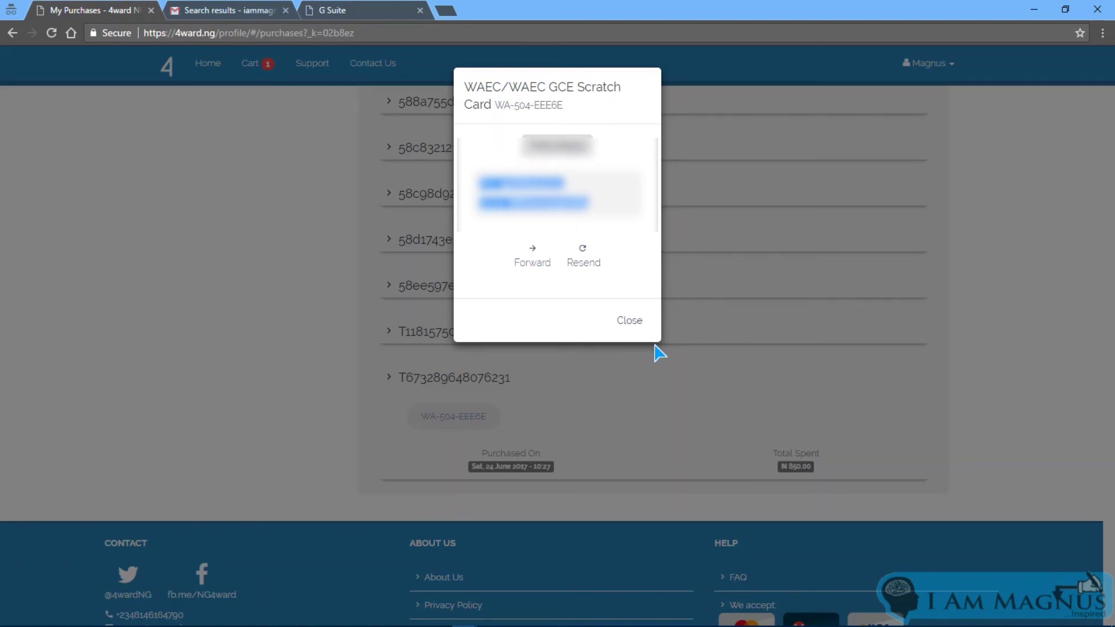
pyautogui.click(629, 320)
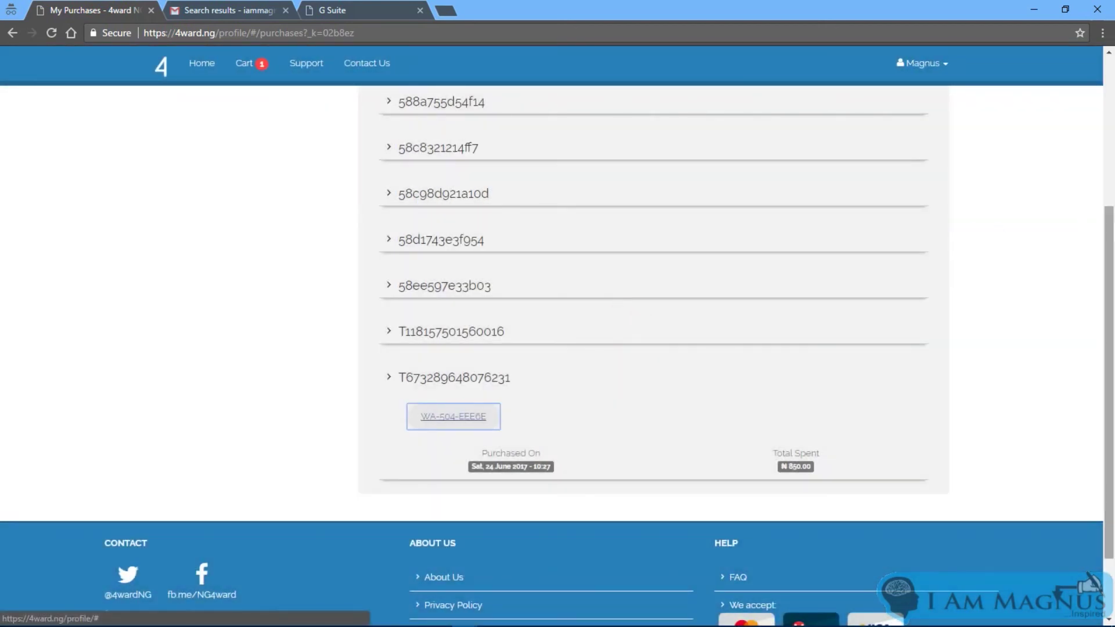
# Return to the home page and browse its features and testimonials
pyautogui.click(185, 71)
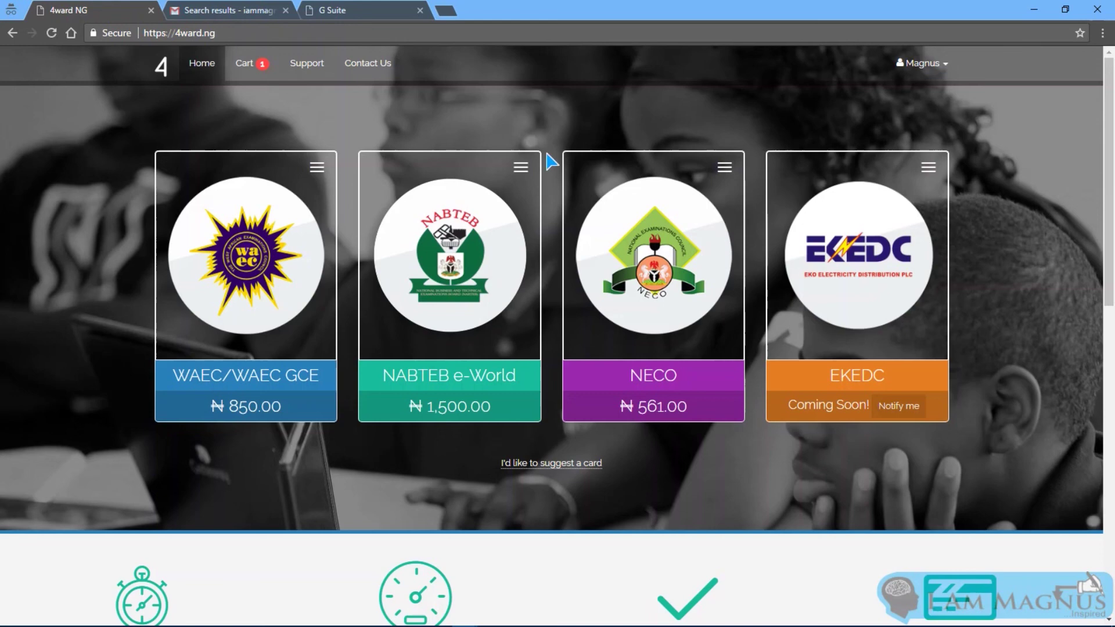
pyautogui.moveTo(1108, 127); pyautogui.dragTo(1108, 286)
pyautogui.moveTo(1108, 340); pyautogui.dragTo(1108, 353)
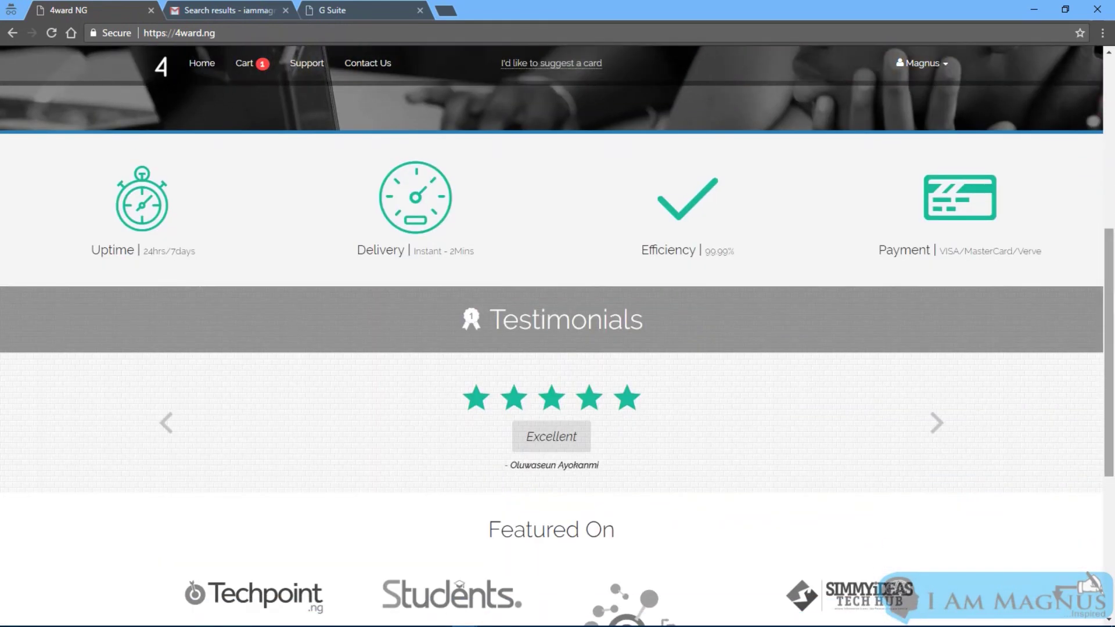
pyautogui.moveTo(1110, 294); pyautogui.dragTo(1110, 431)
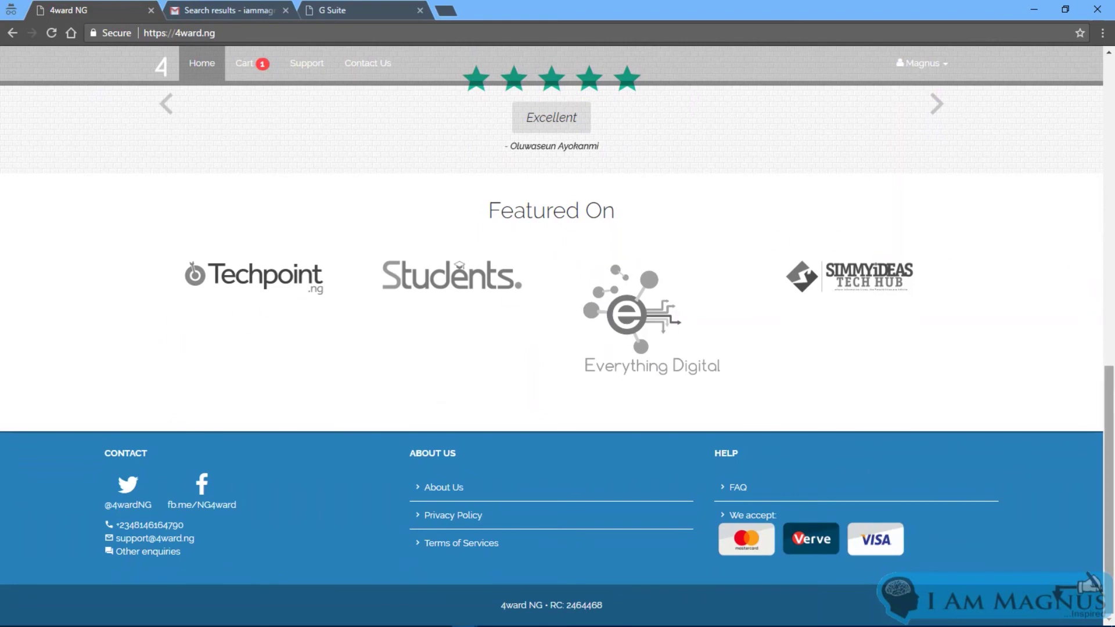
pyautogui.scroll(1, 623, 391)
pyautogui.scroll(3, 622, 393)
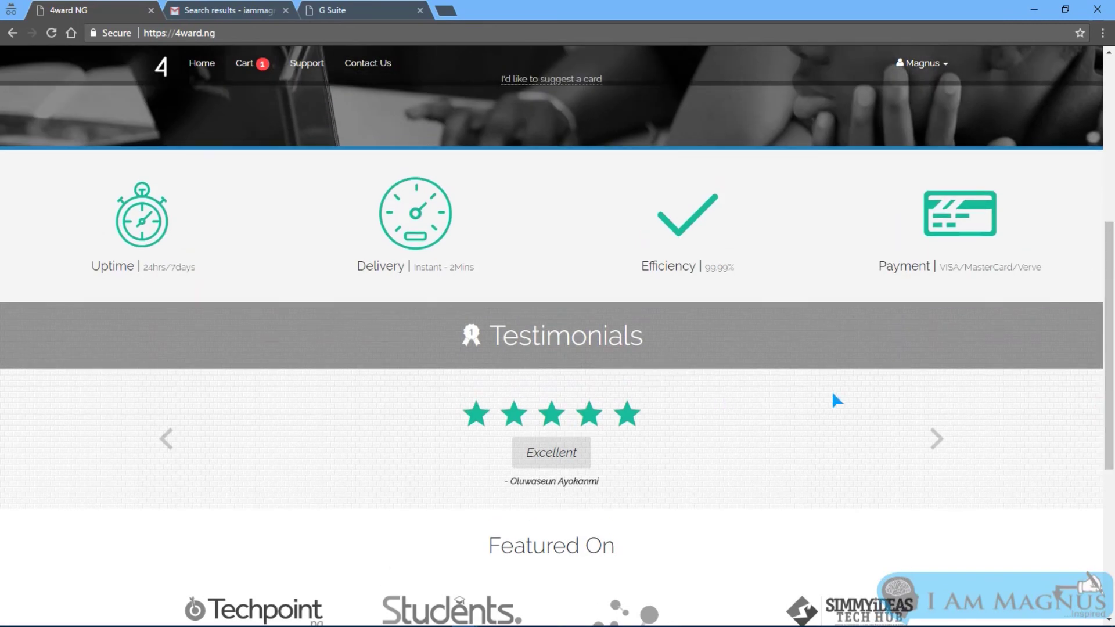